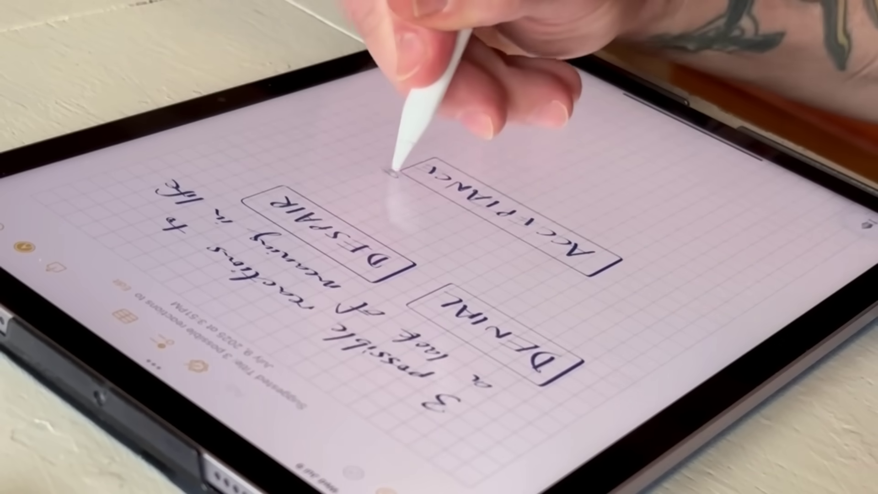
Step: Draw a small star with the Pencil just left of the ACCEPTANCE box
drag(402, 166, 398, 168)
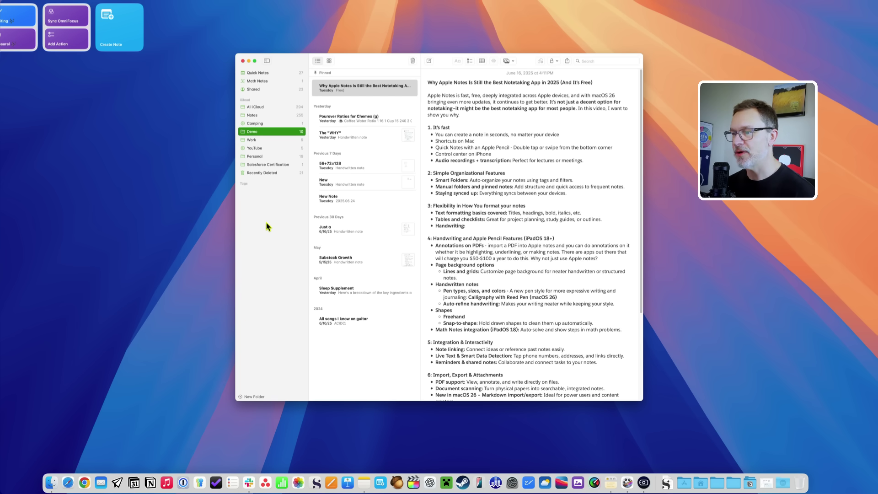
Step: Create a note stamped 2025.06.26 from the shortcut tile and a blank note from the dock icon
click(126, 37)
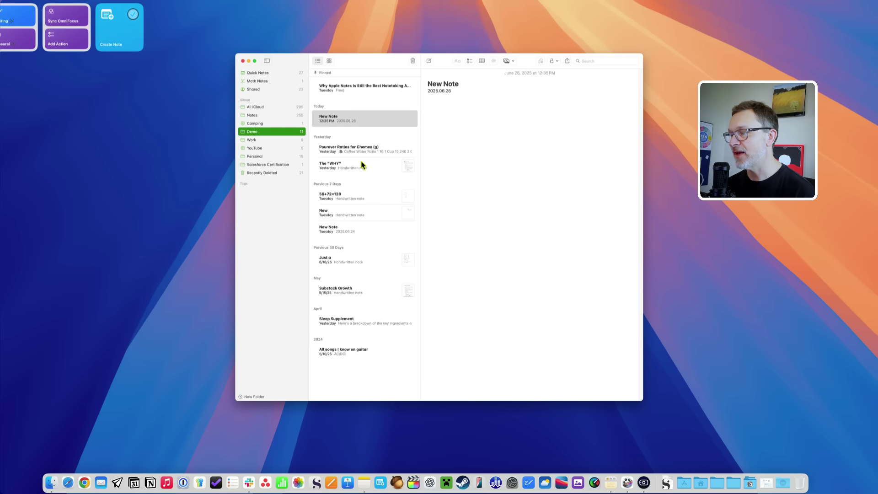
click(454, 138)
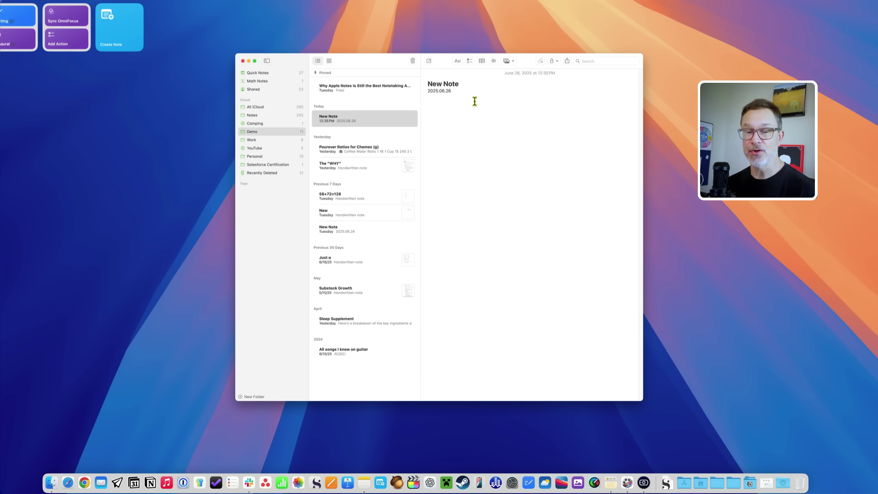
right_click(367, 486)
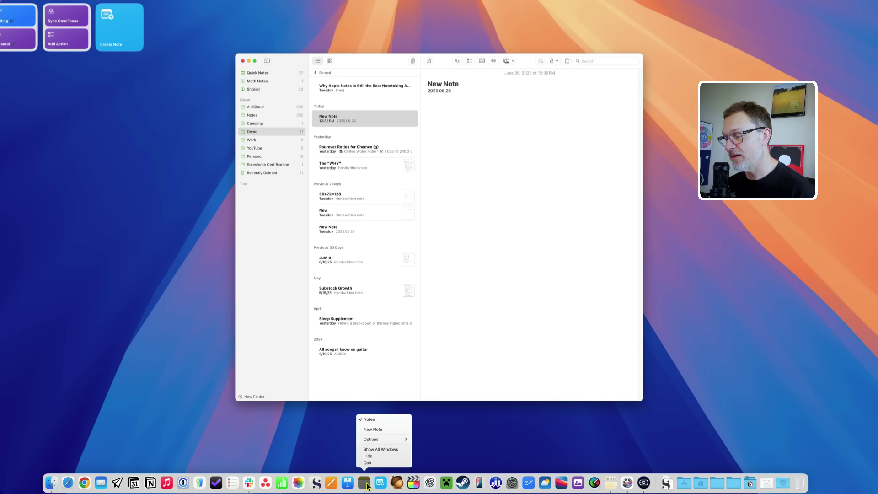
click(376, 430)
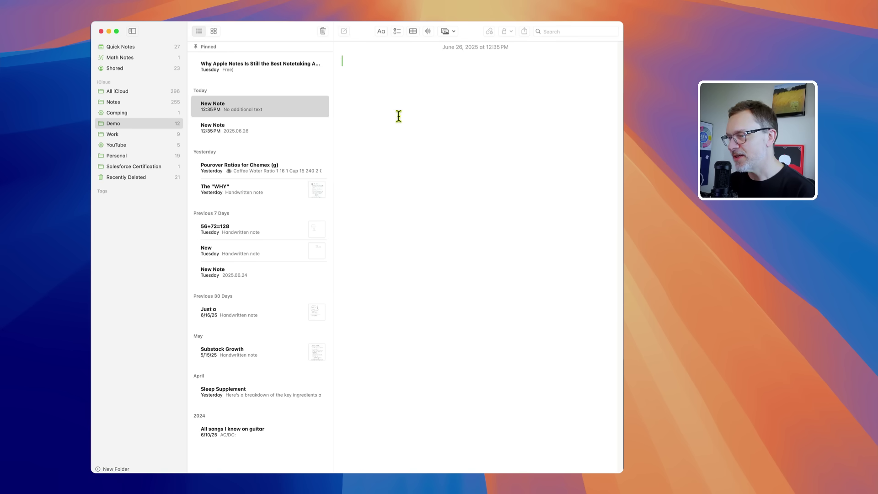
Step: Title the note 'Audio' and leave a blank line below the title
text(Audio)
key(Return)
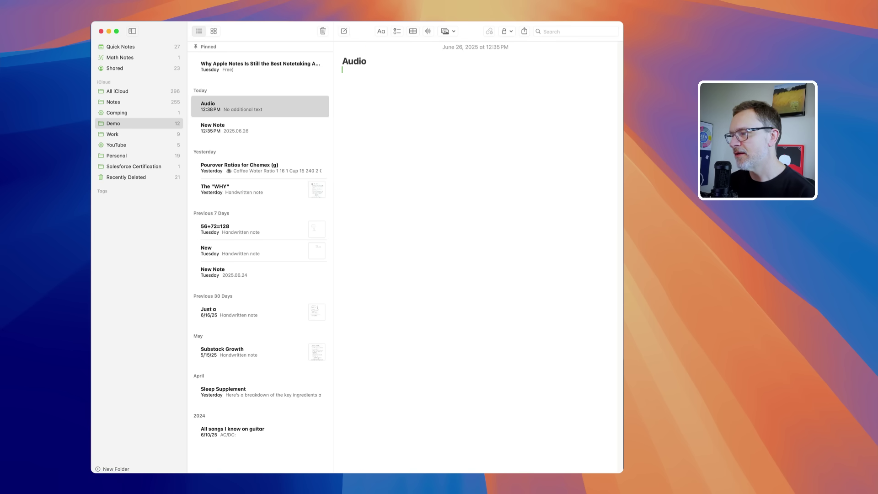
key(Return)
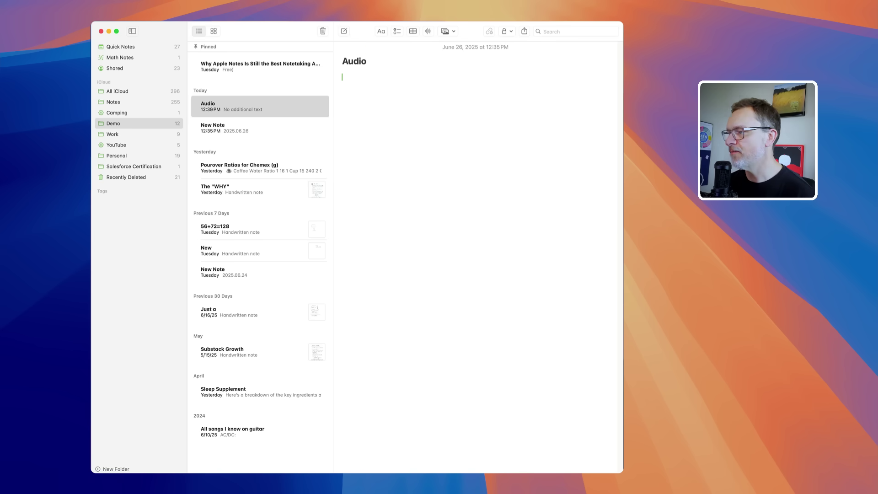
Step: Record a roughly nine-second audio clip, pause it, and show its transcript
click(429, 32)
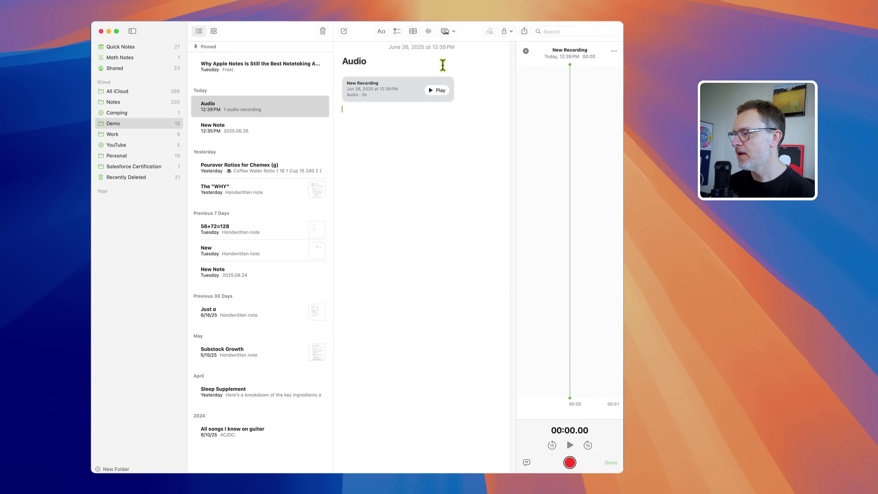
click(569, 463)
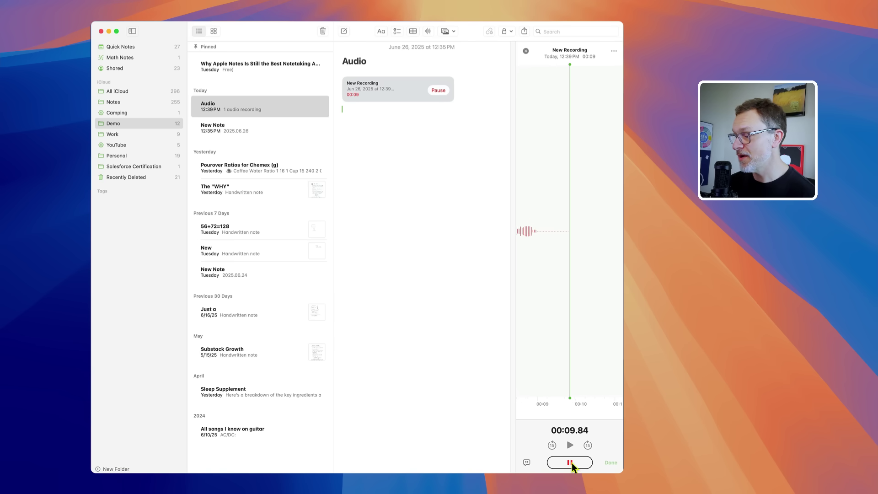
click(570, 463)
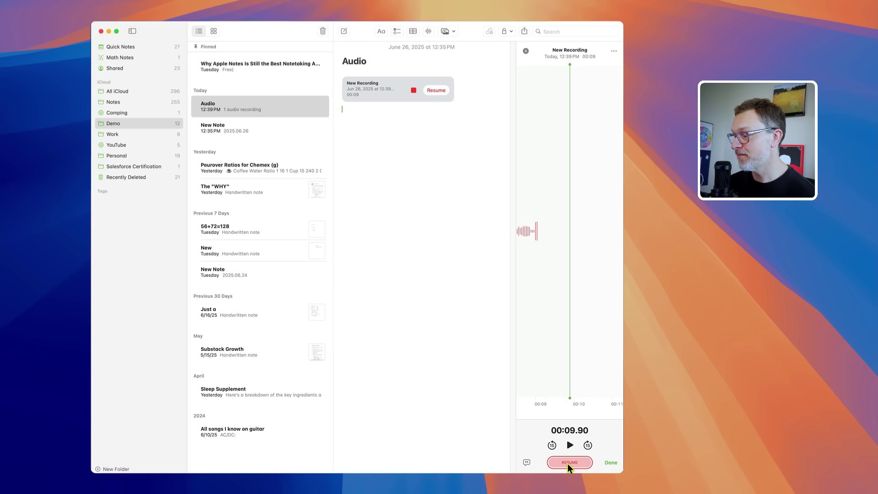
click(527, 462)
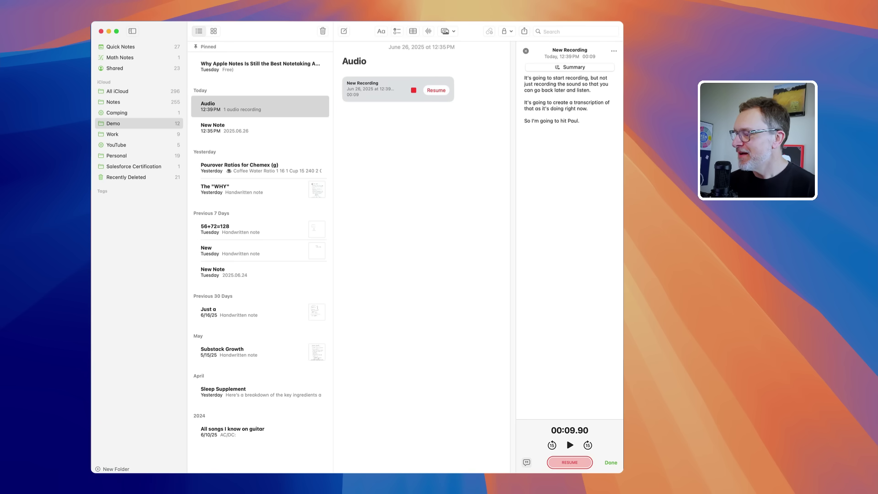
Step: Finish the recording and tag the Audio note #ipad from the tag suggestions
click(613, 462)
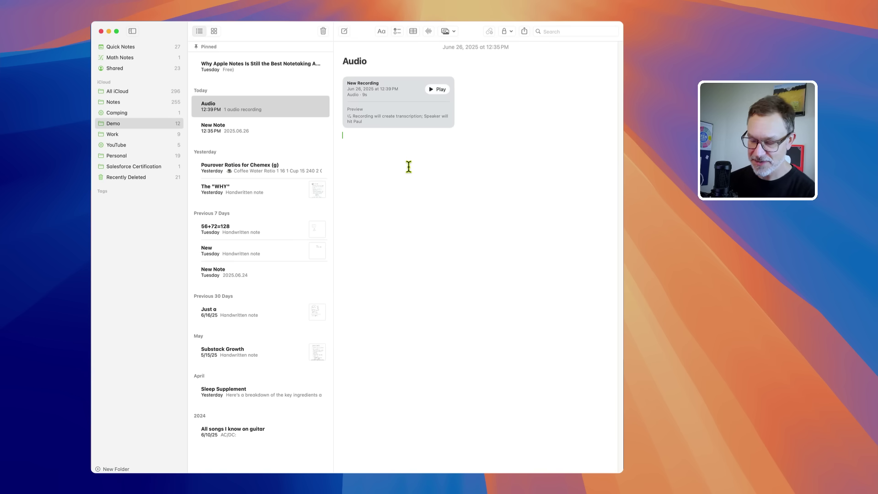
text(#ip)
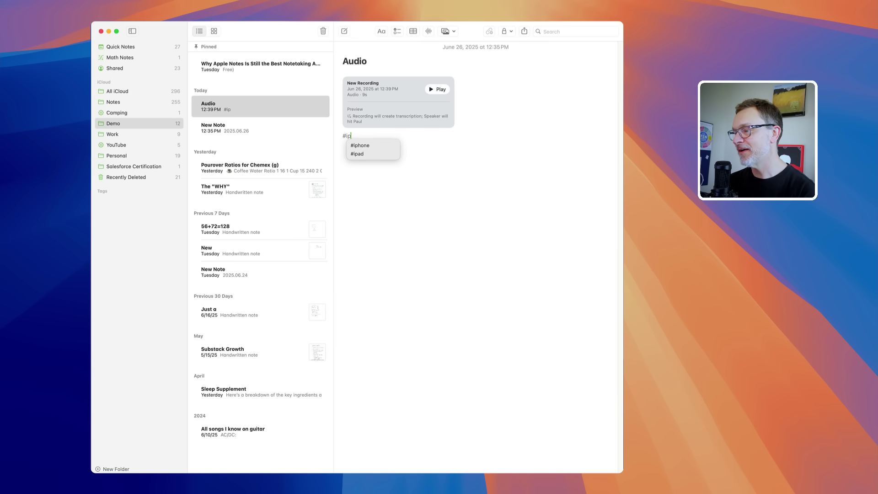
key(Down)
key(Down)
key(Return)
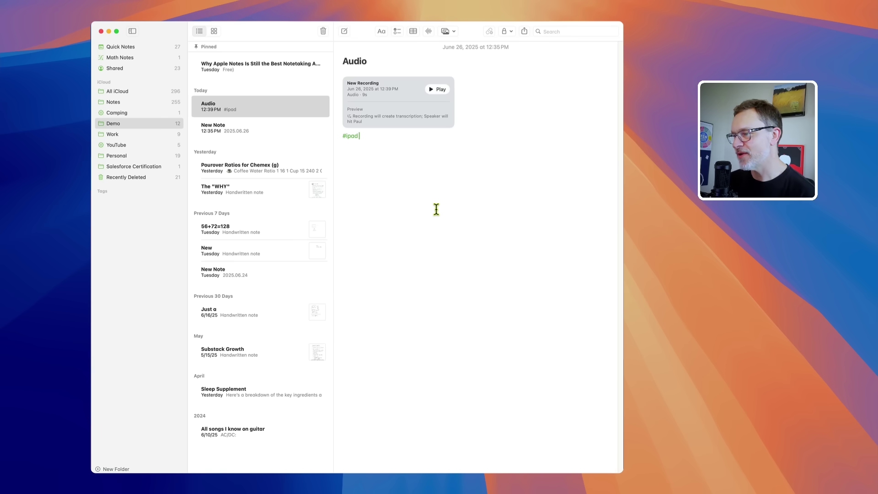
Step: Add an empty folder named 'New' to the iCloud folder list
click(122, 209)
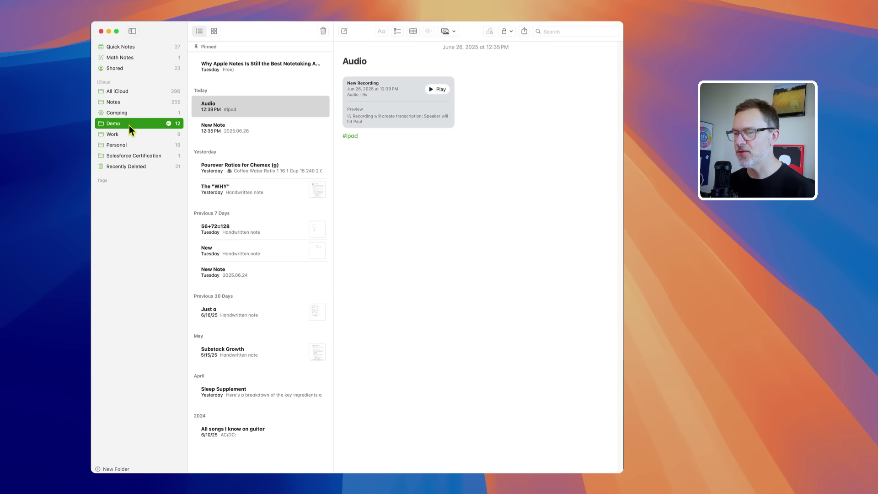
click(110, 468)
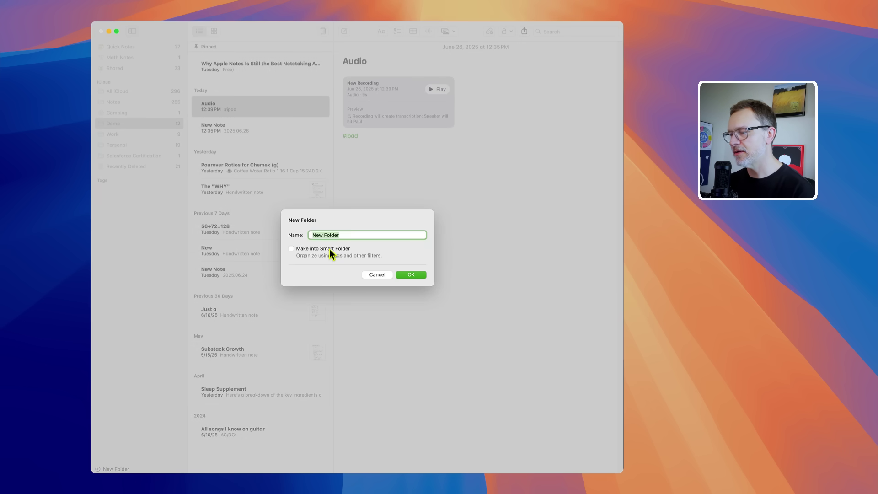
text(New)
click(414, 274)
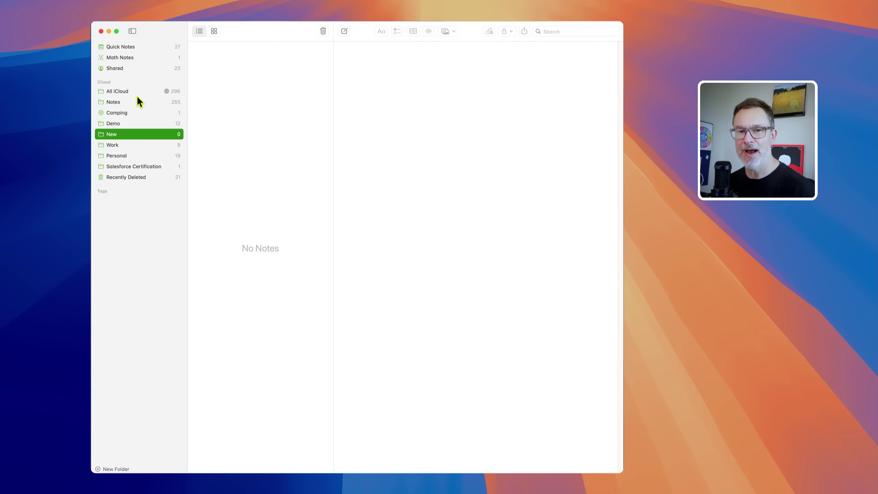
Step: Make a smart folder named 'YouTube' that filters notes by the #YouTube tag
click(125, 122)
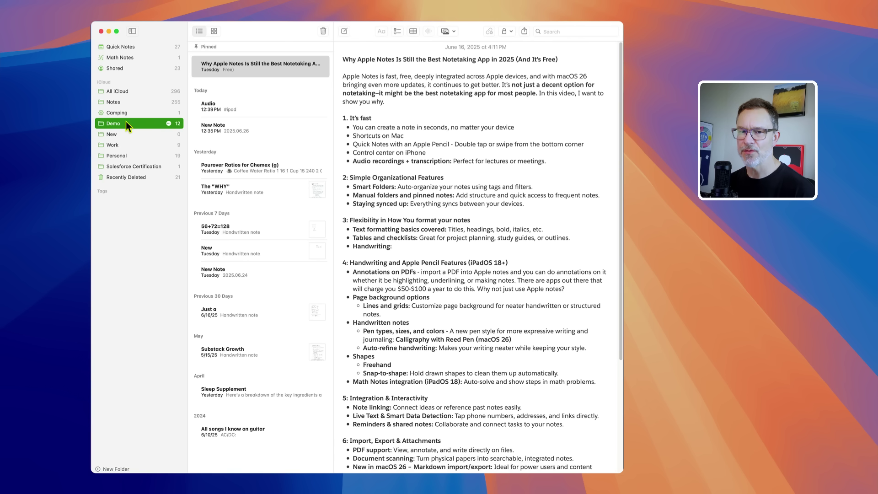
click(108, 470)
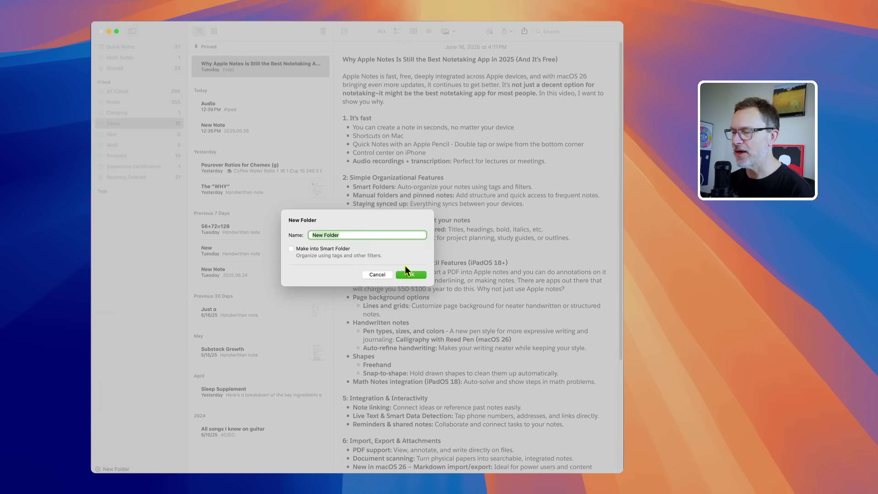
text(You)
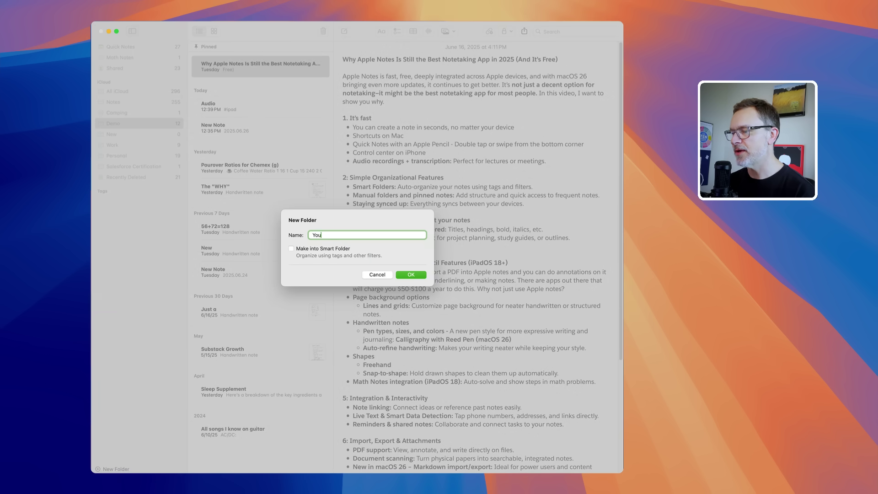
text(Tube)
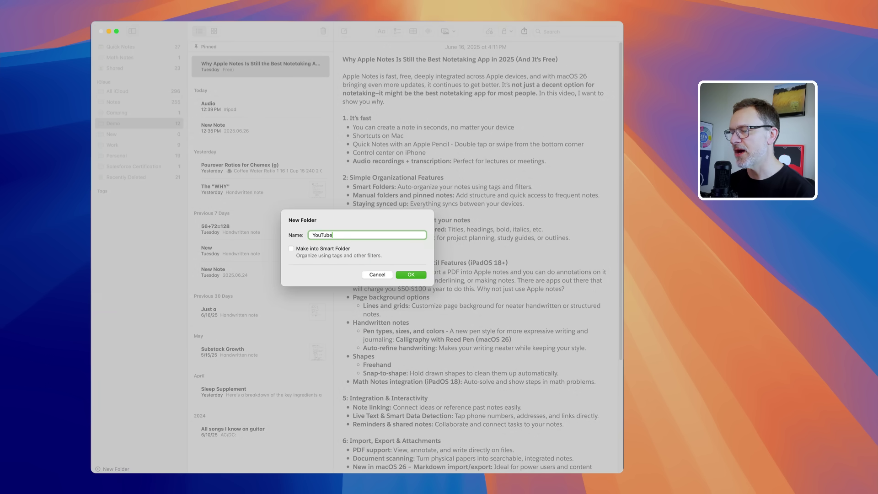
click(302, 249)
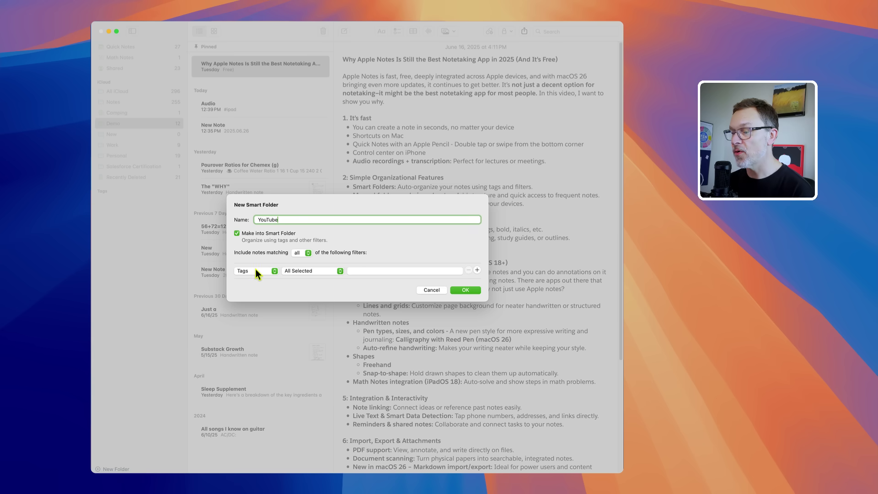
click(398, 271)
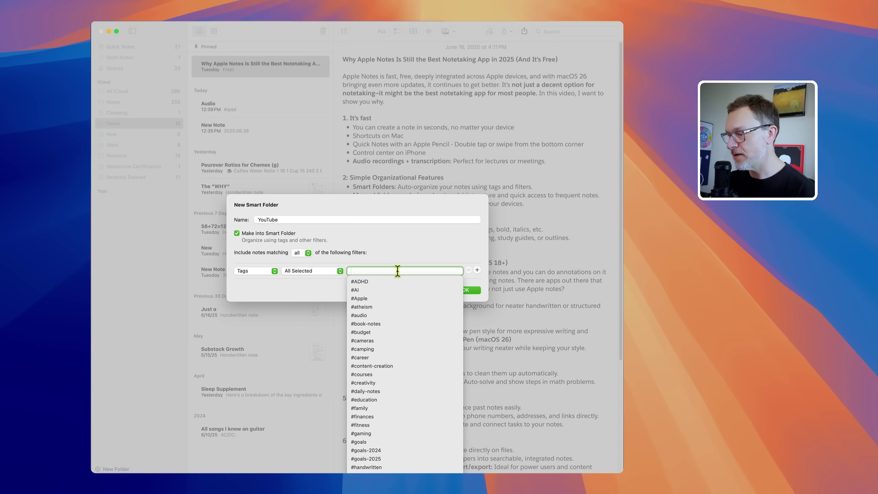
text(you)
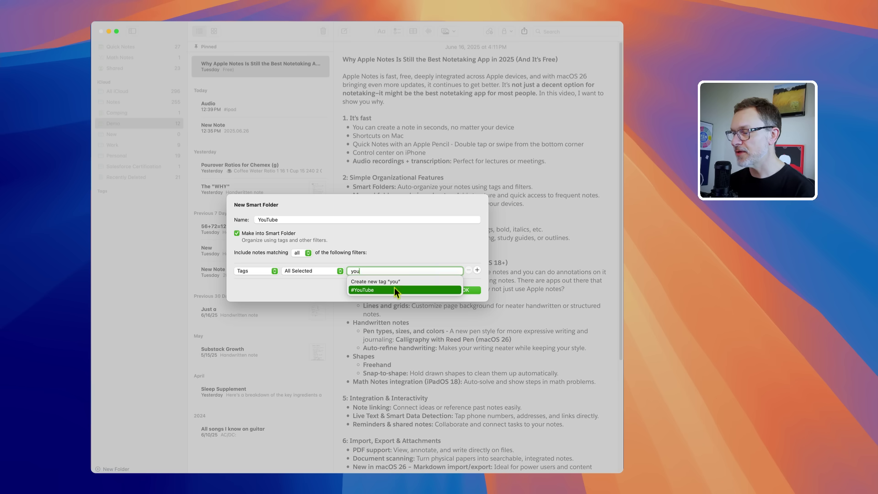
click(394, 289)
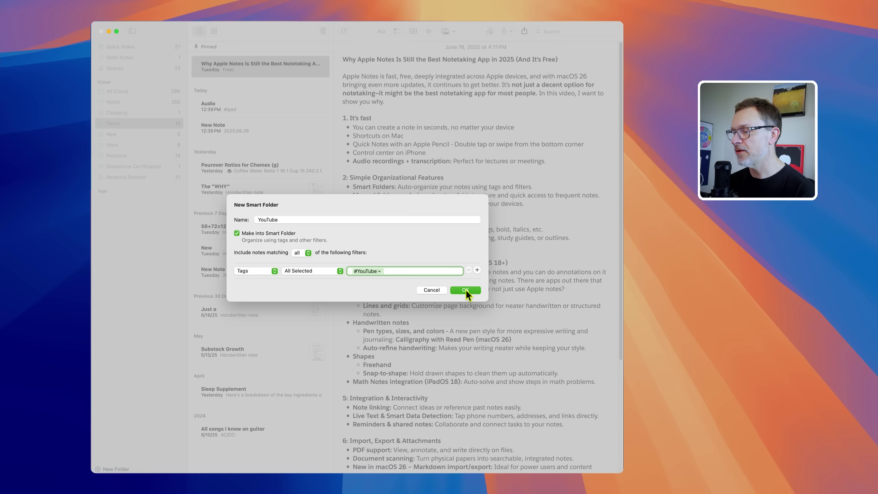
click(466, 290)
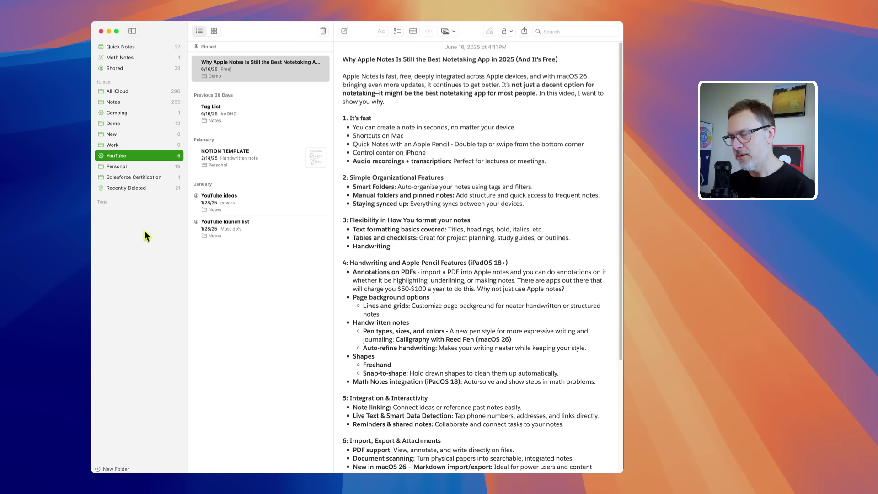
Step: Switch back to the Demo folder to list its 12 notes
click(146, 126)
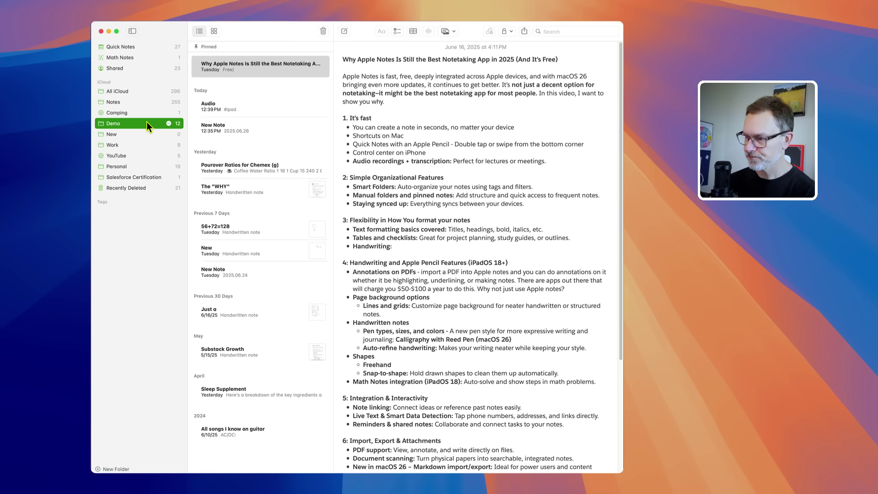
Step: Open the 2025.06.26 note and insert a 2x2 table on a new line below the date
click(262, 130)
click(463, 150)
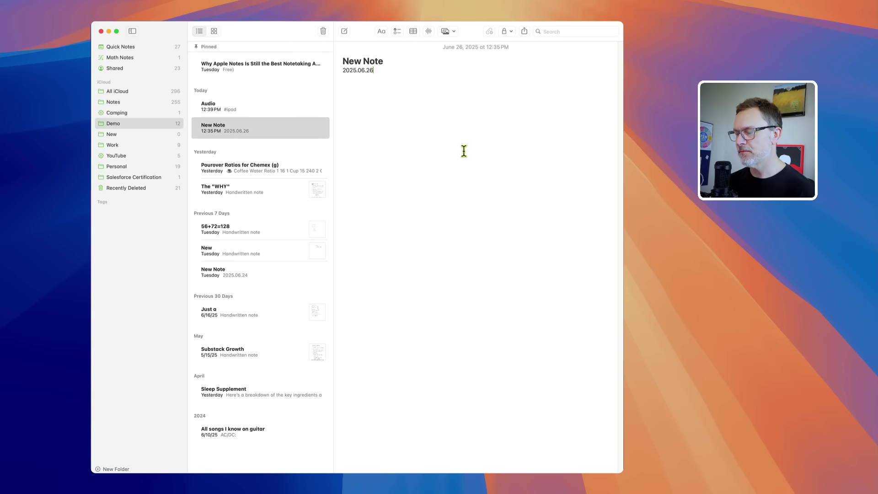
key(Return)
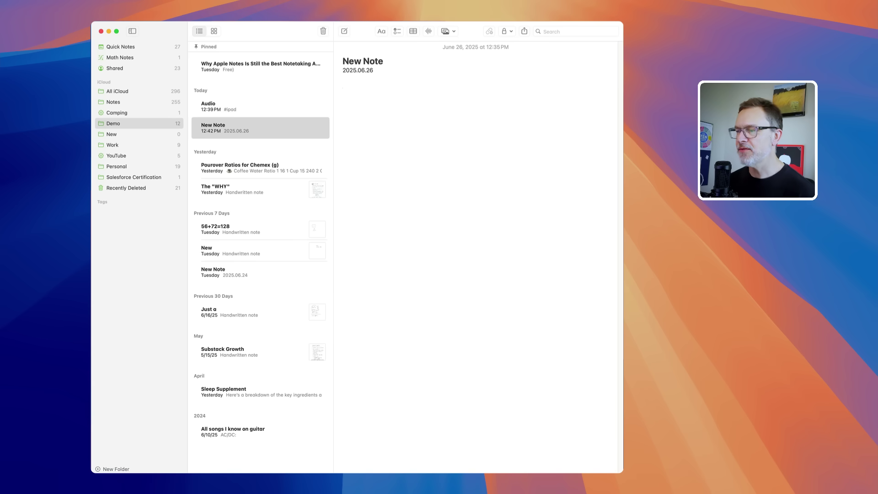
click(413, 31)
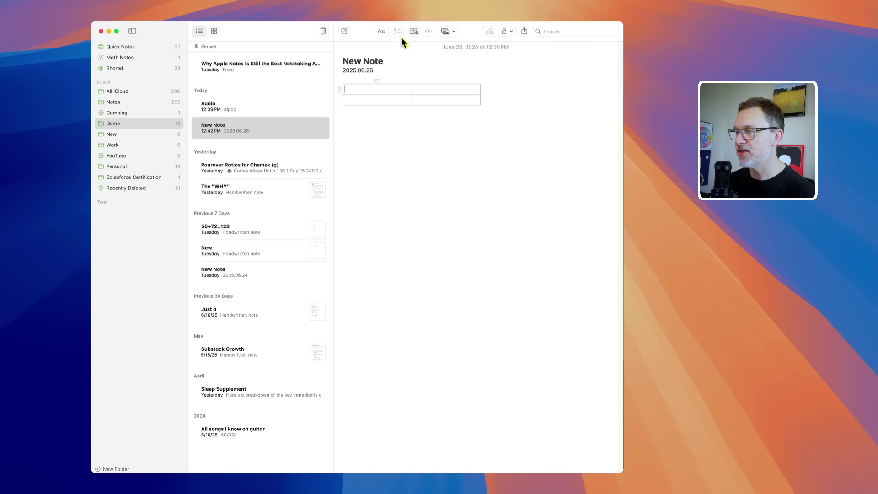
Step: Start a checklist below the table with items 'LKj;j' and 'ljljk' and a third empty item
click(409, 116)
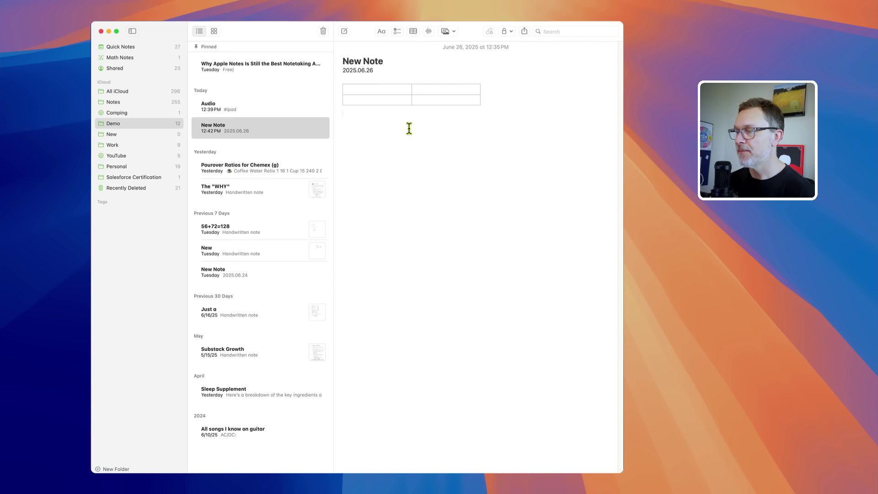
click(397, 32)
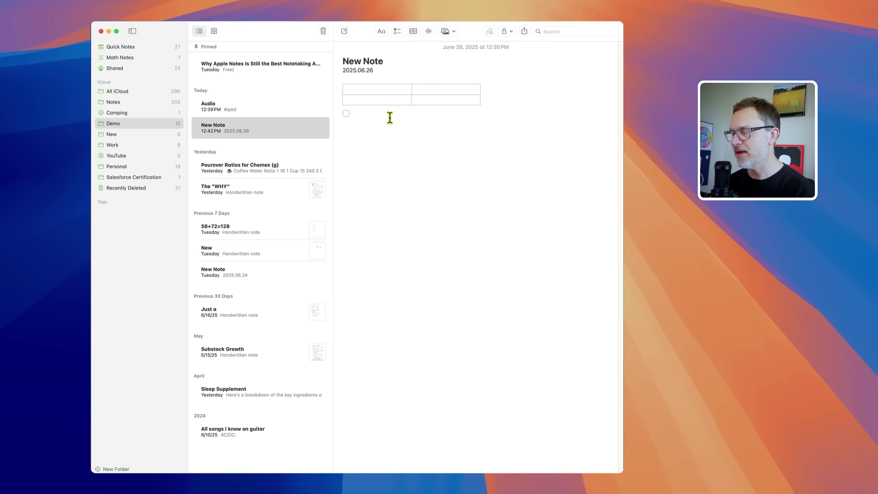
text(LKj;j)
key(Return)
text(ljljk)
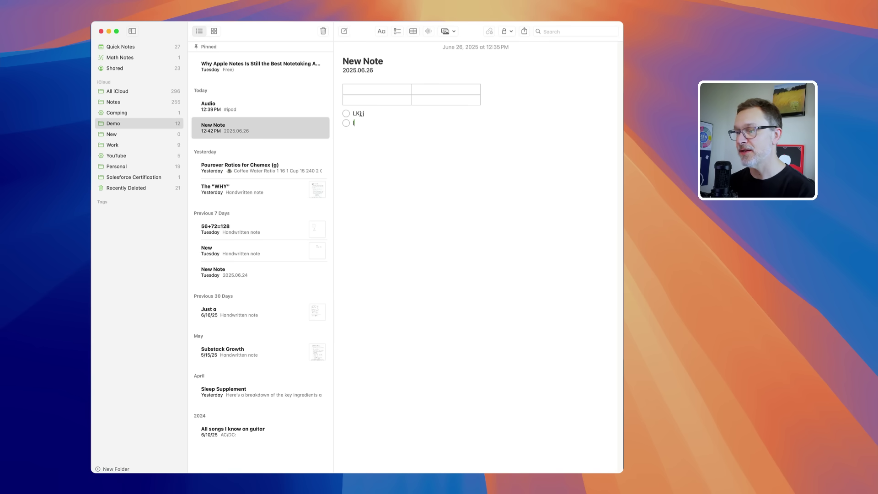
key(Return)
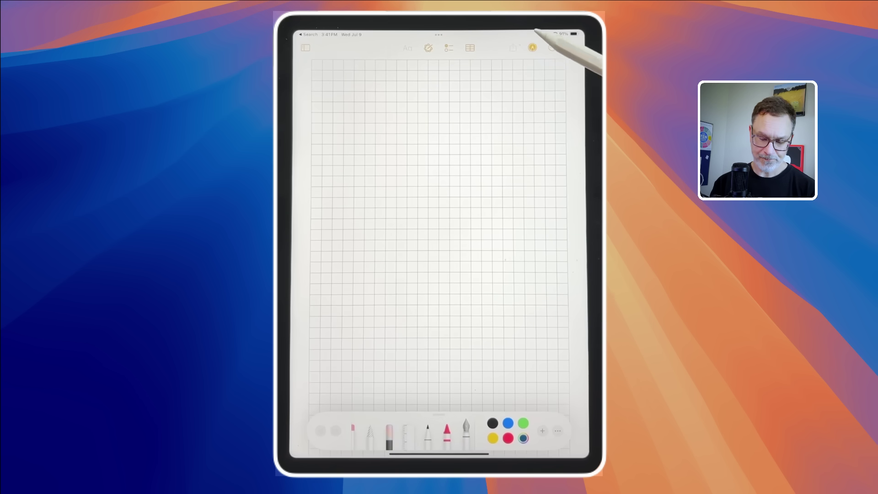
Step: Use small-grid paper, handwrite 'Handwriting here' and 'Nice and straight', then switch to blank paper
click(552, 48)
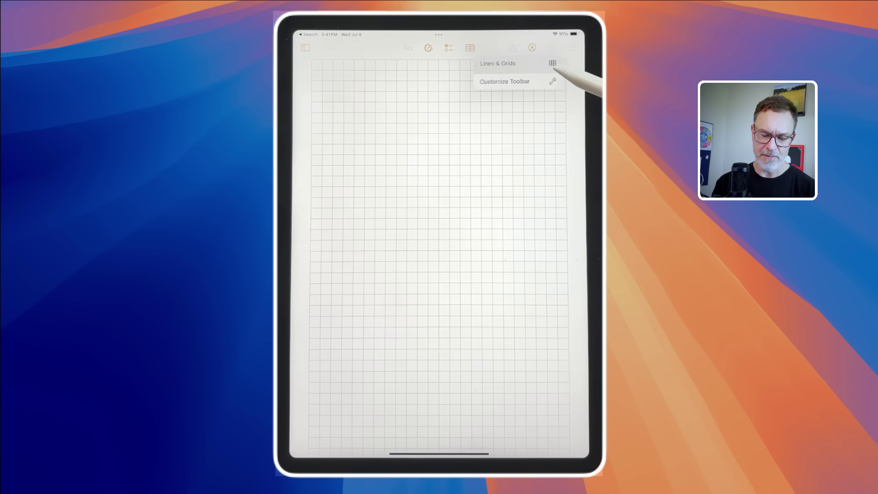
click(545, 63)
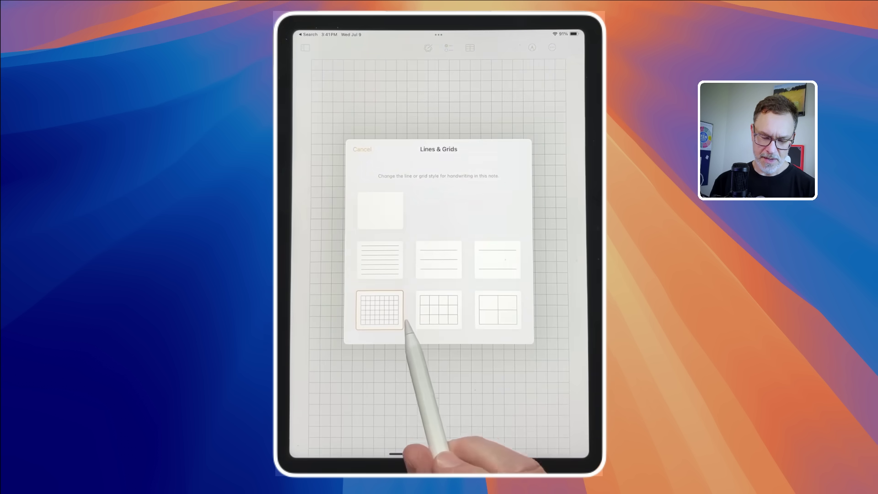
click(383, 311)
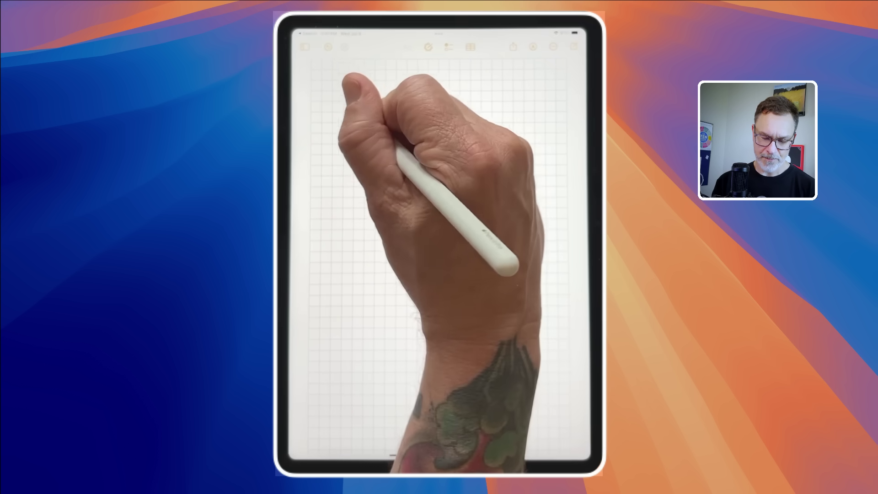
drag(355, 94, 365, 106)
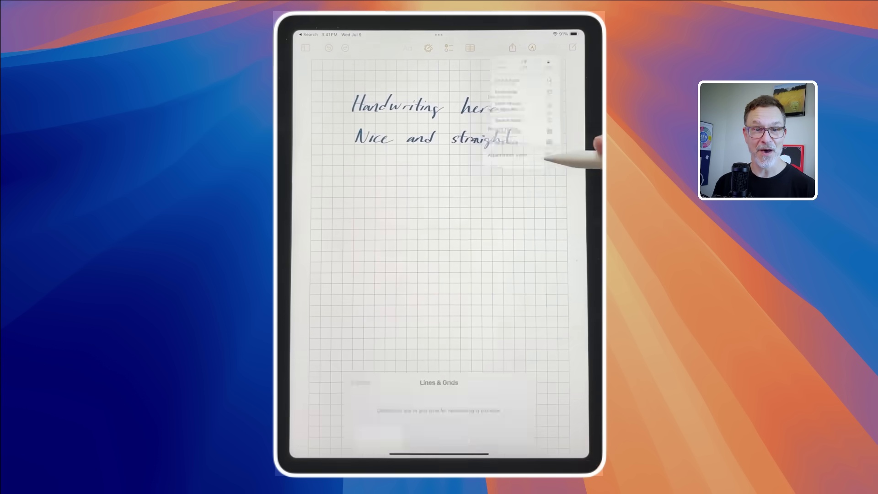
click(379, 215)
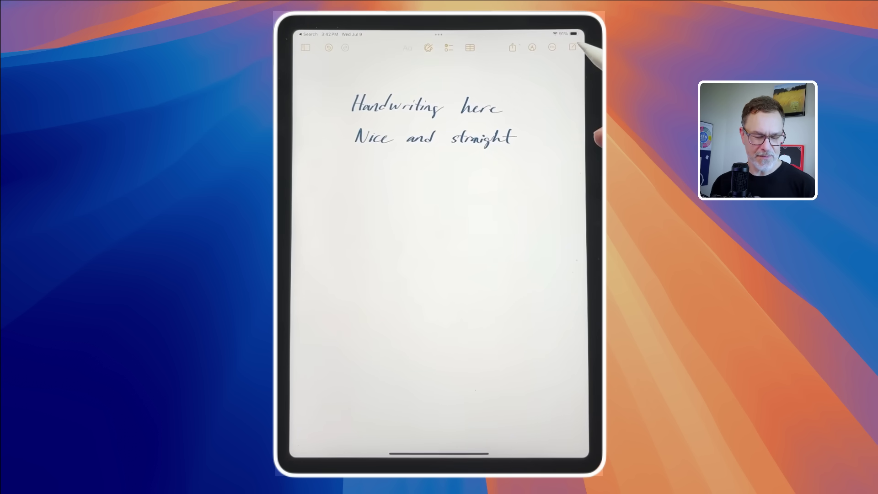
Step: Switch to an empty grid-paper note and choose a pen, stroke width and opacity from the palette
click(572, 47)
click(484, 183)
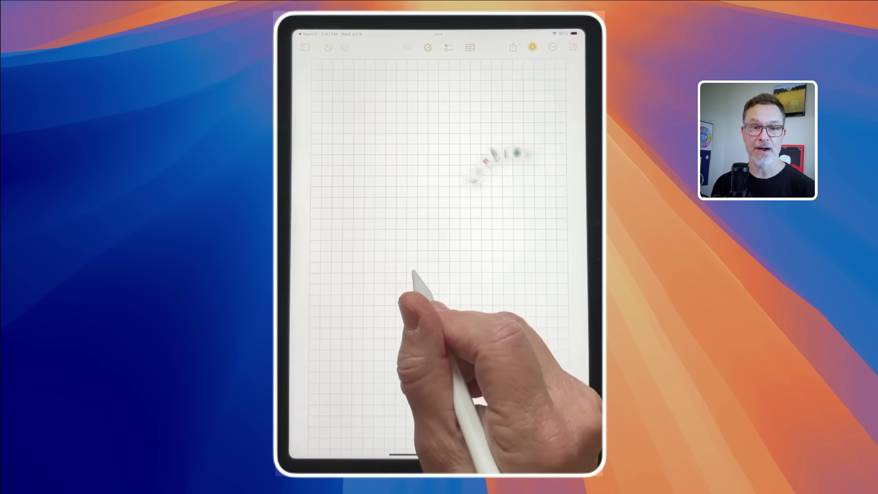
click(503, 150)
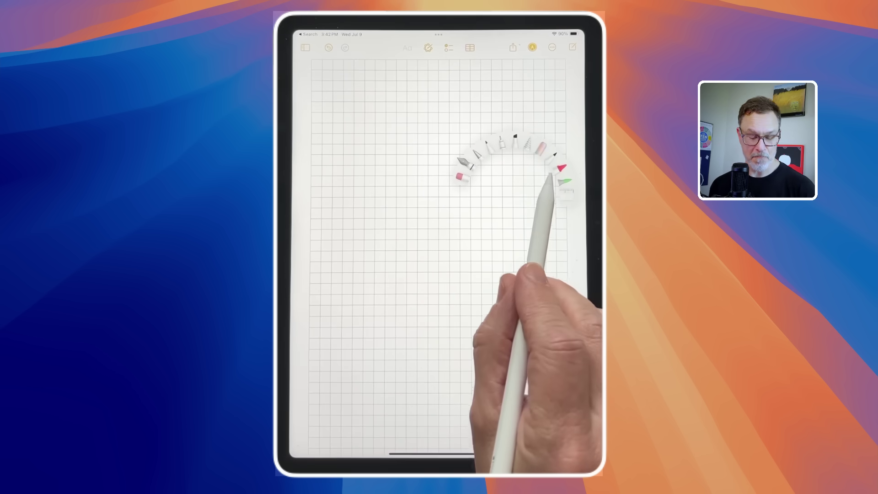
click(464, 163)
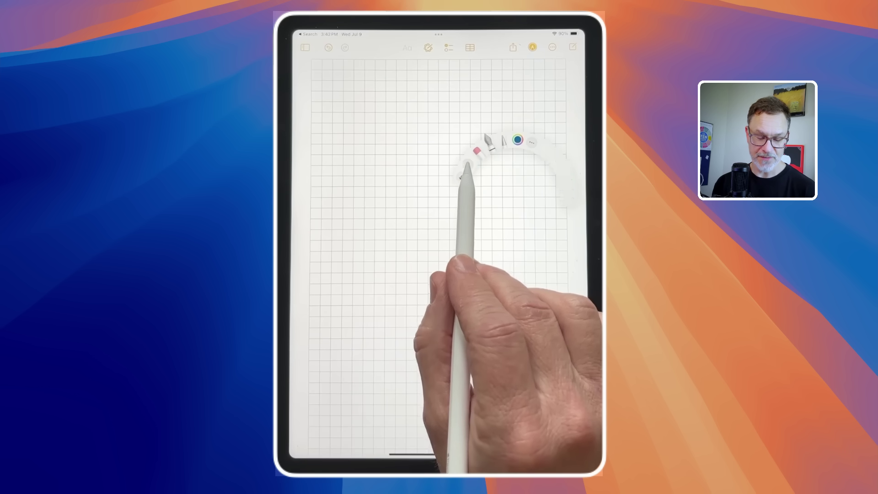
click(468, 163)
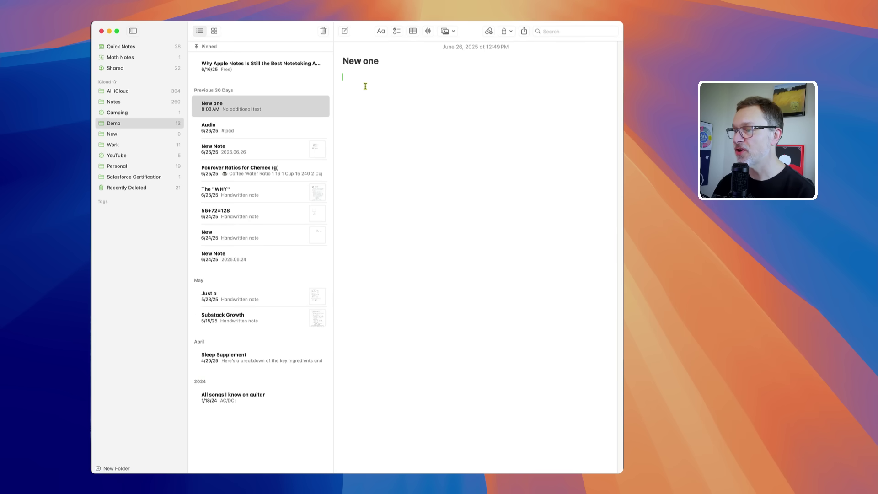
Step: Insert a link in the 'New one' note body that targets the 'Audio' note
right_click(366, 86)
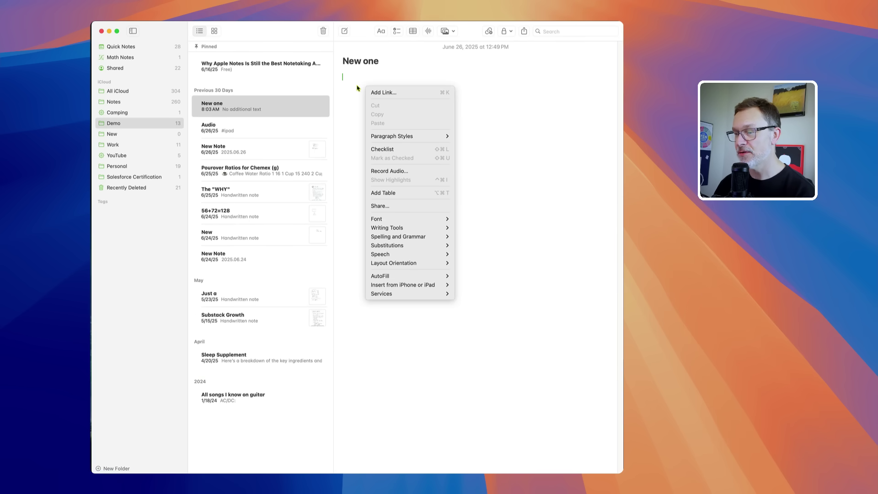
click(386, 93)
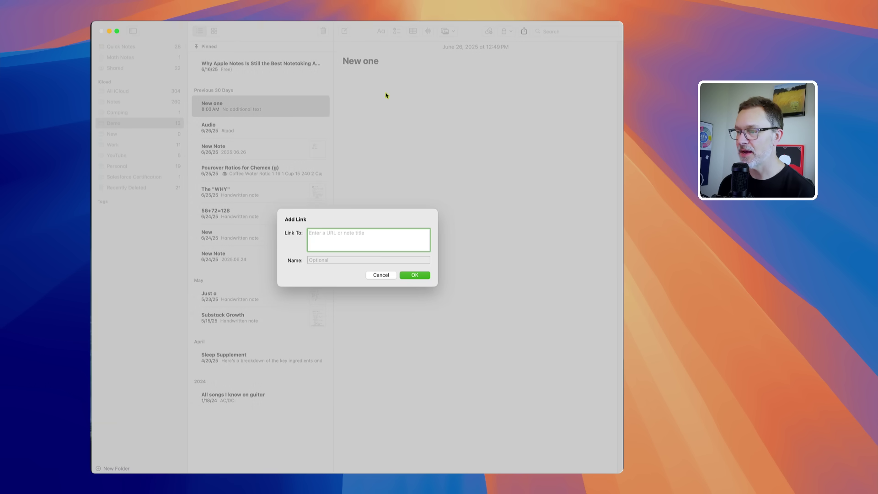
text(audi)
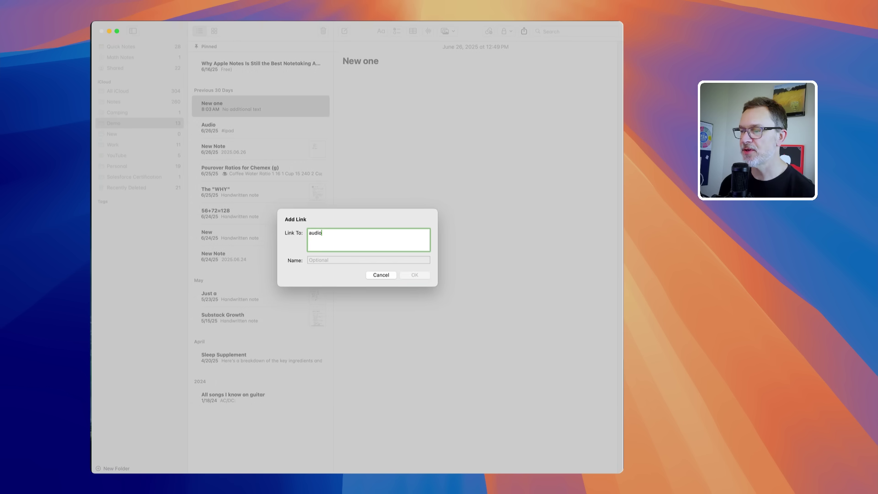
click(327, 269)
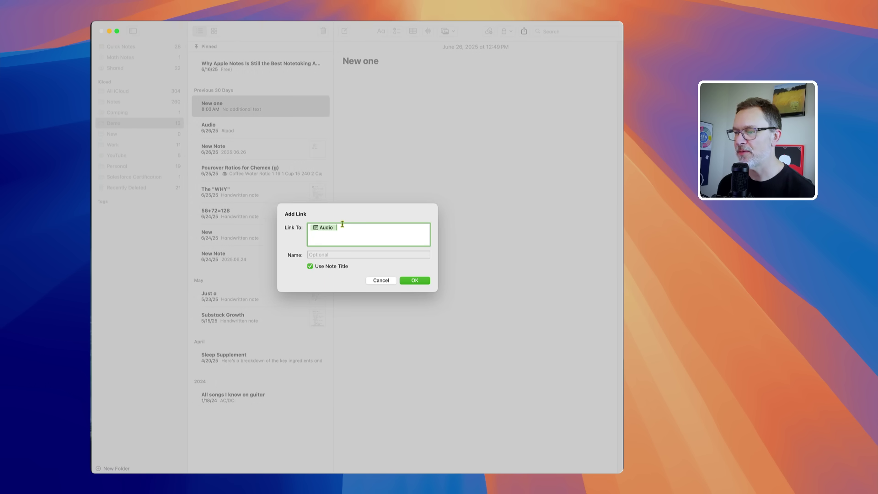
click(418, 275)
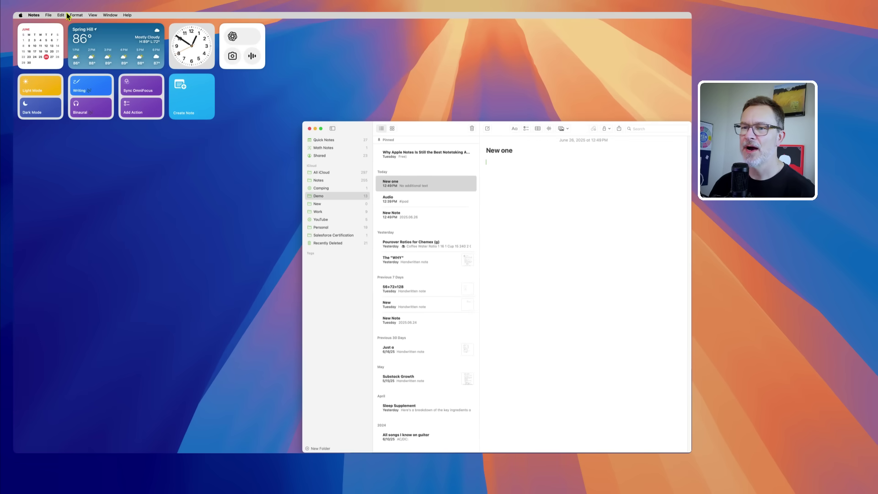
click(63, 15)
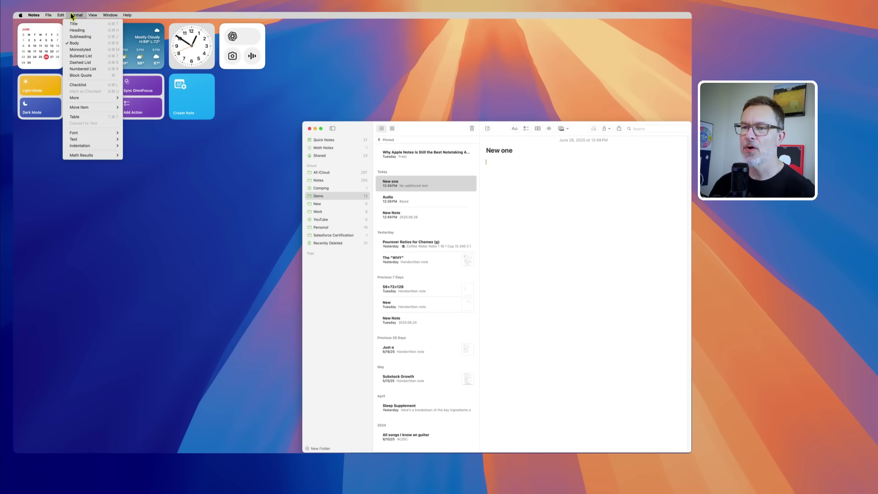
click(48, 15)
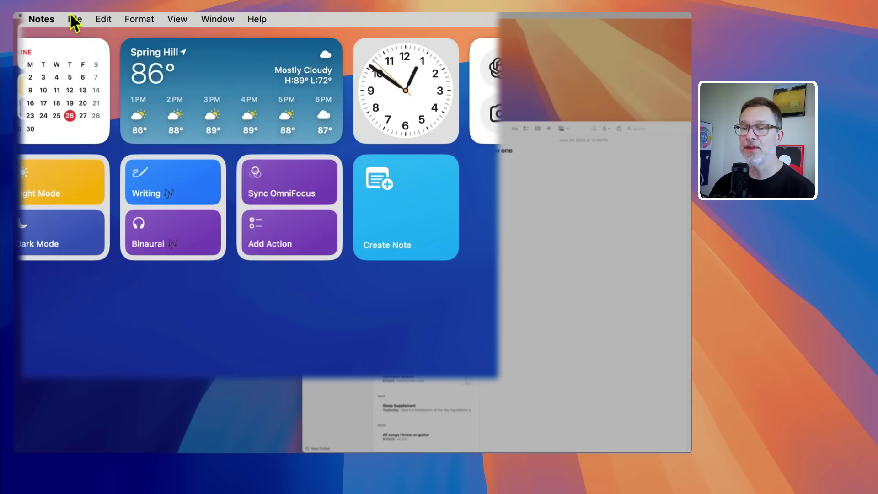
click(53, 16)
mouse_move(110, 114)
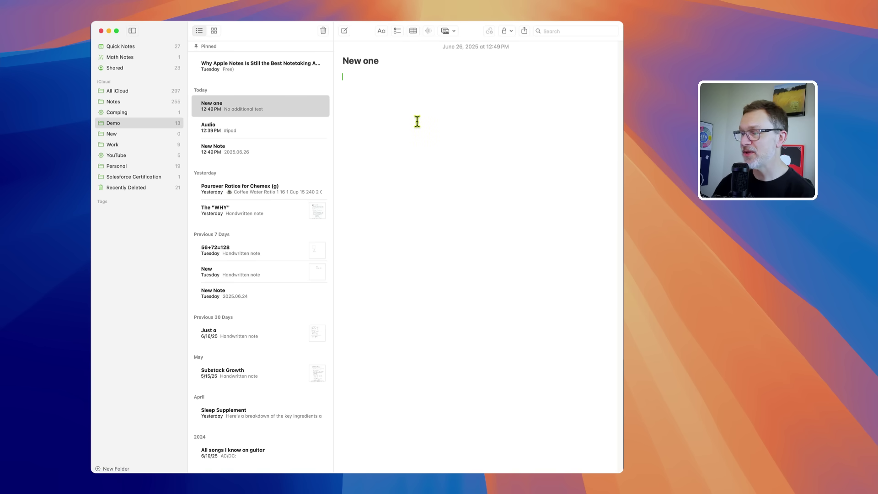
click(505, 31)
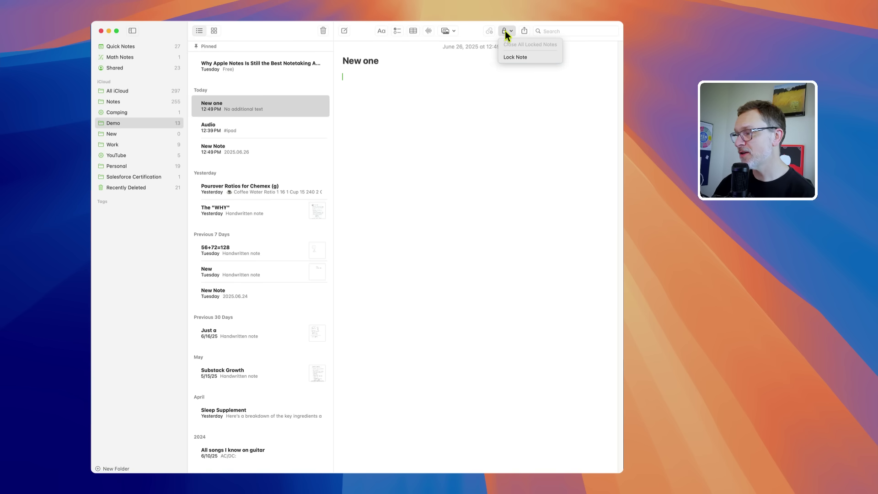
click(524, 58)
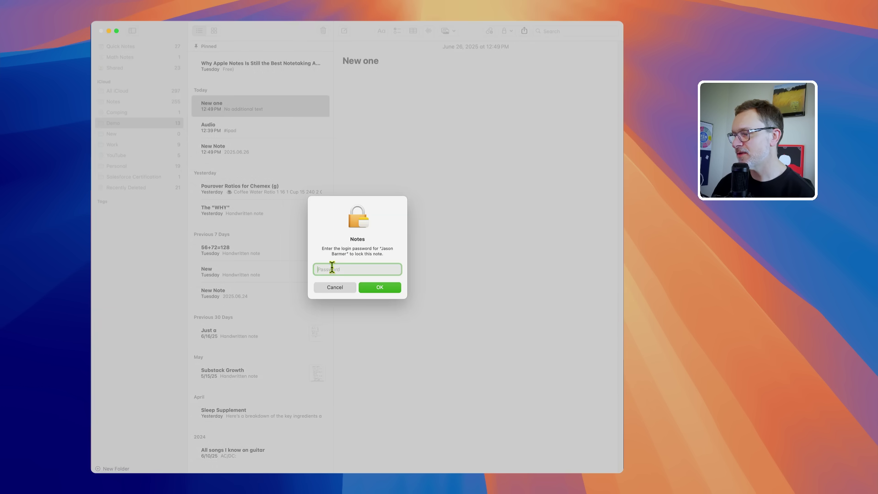
click(344, 288)
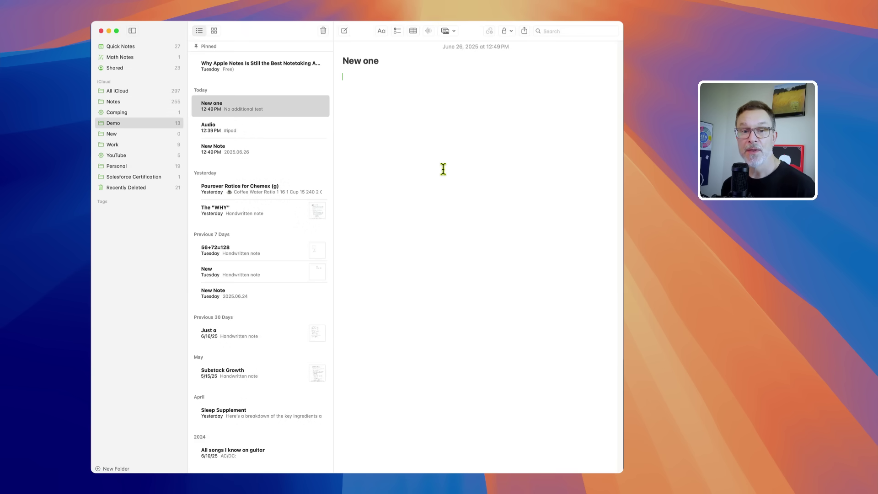